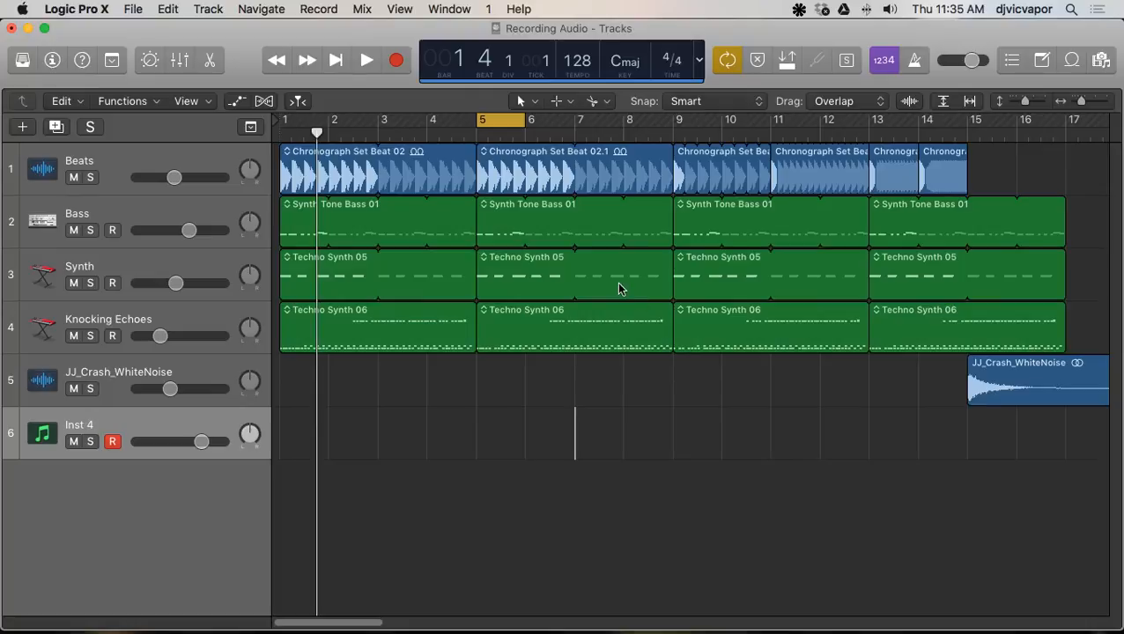
Step: Erase the second Techno Synth 06 region on the Knocking Echoes track with the Eraser tool, and undo the deletion
{"action": "key", "text": "t"}
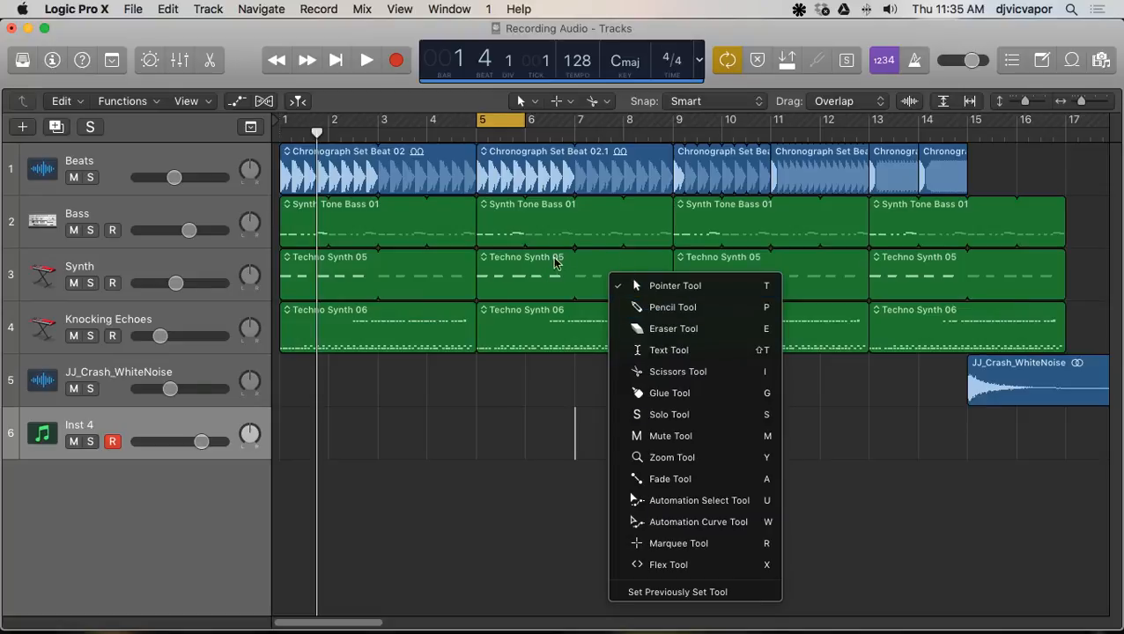
{"action": "left_click", "coordinate": [655, 330]}
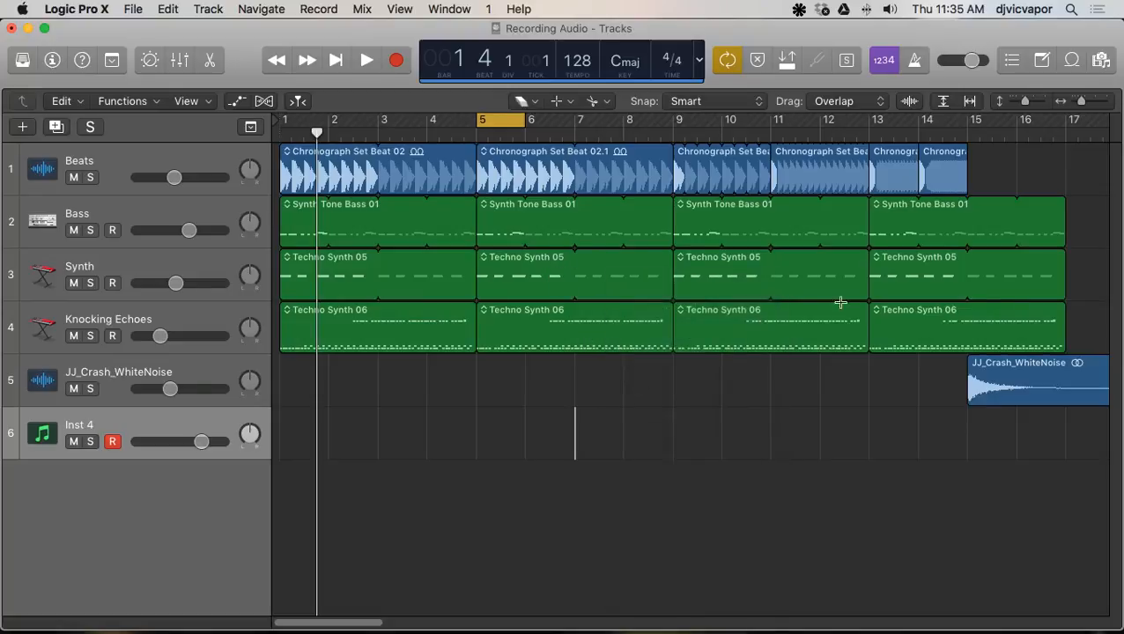
{"action": "left_click", "coordinate": [569, 344]}
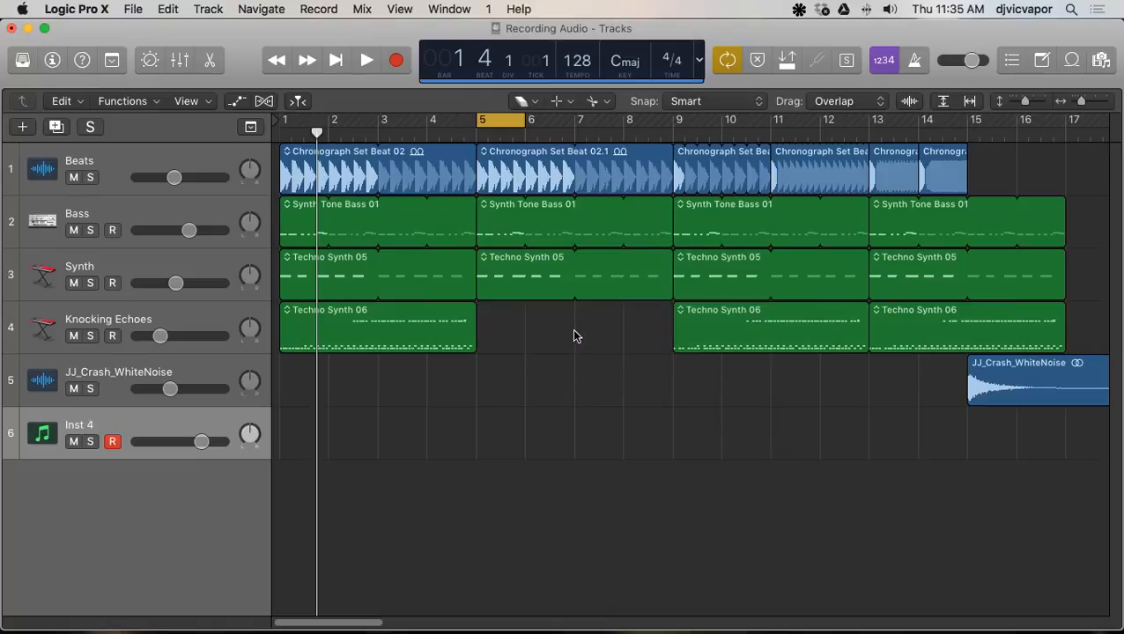
{"action": "key", "text": "super+z"}
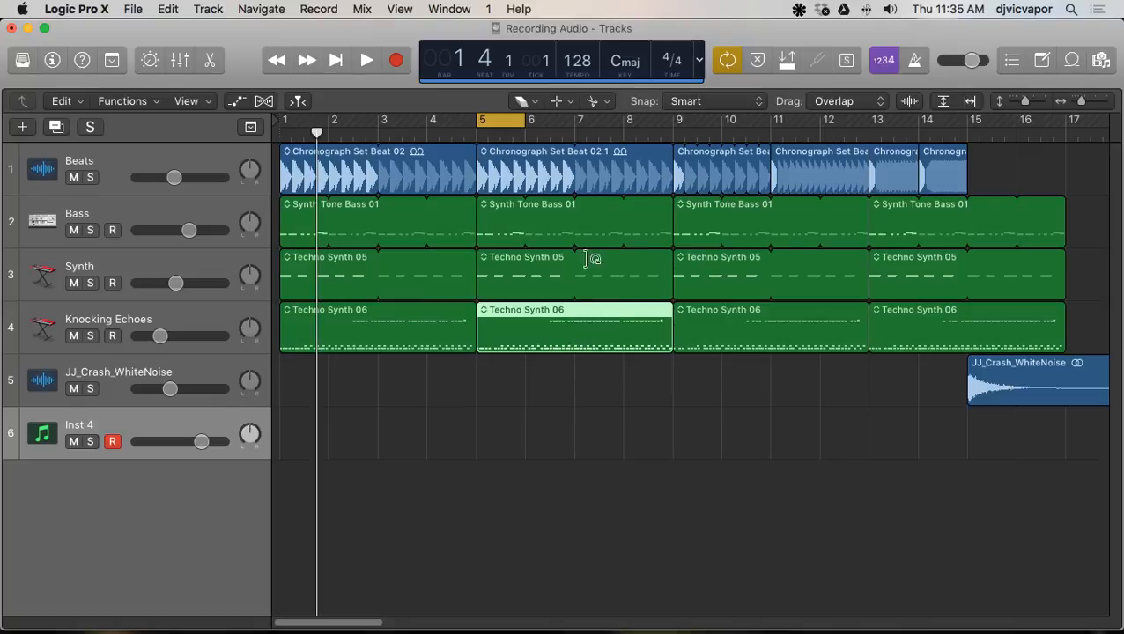
Step: Split the second Techno Synth 06 region on the Knocking Echoes track at three points with the Scissors tool, and undo the cuts
{"action": "key", "text": "t"}
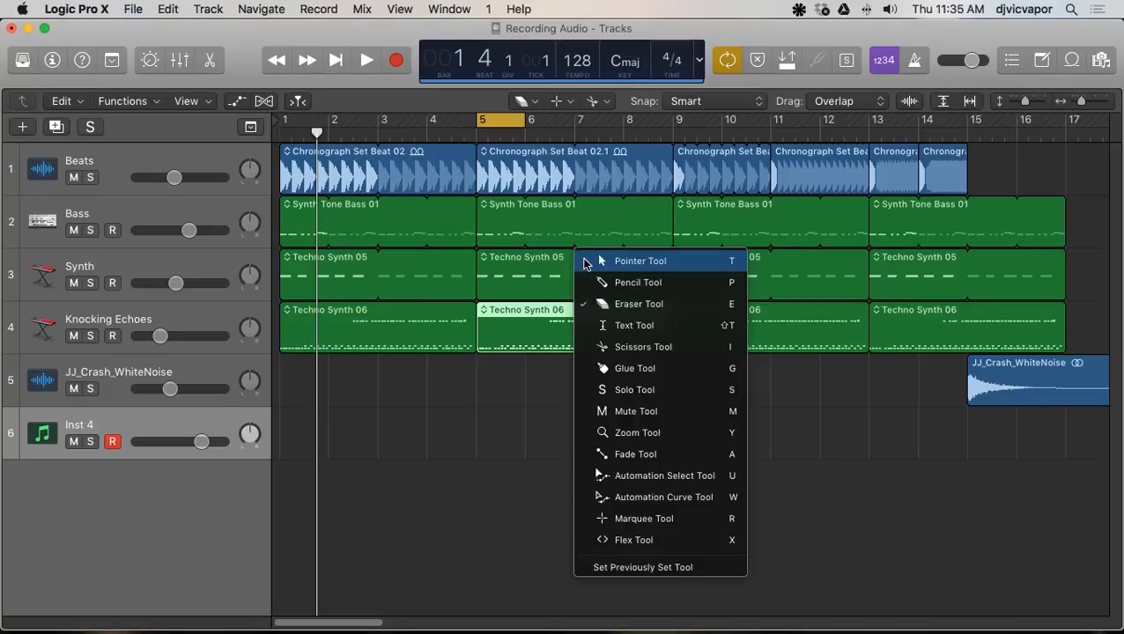
{"action": "left_click", "coordinate": [616, 346]}
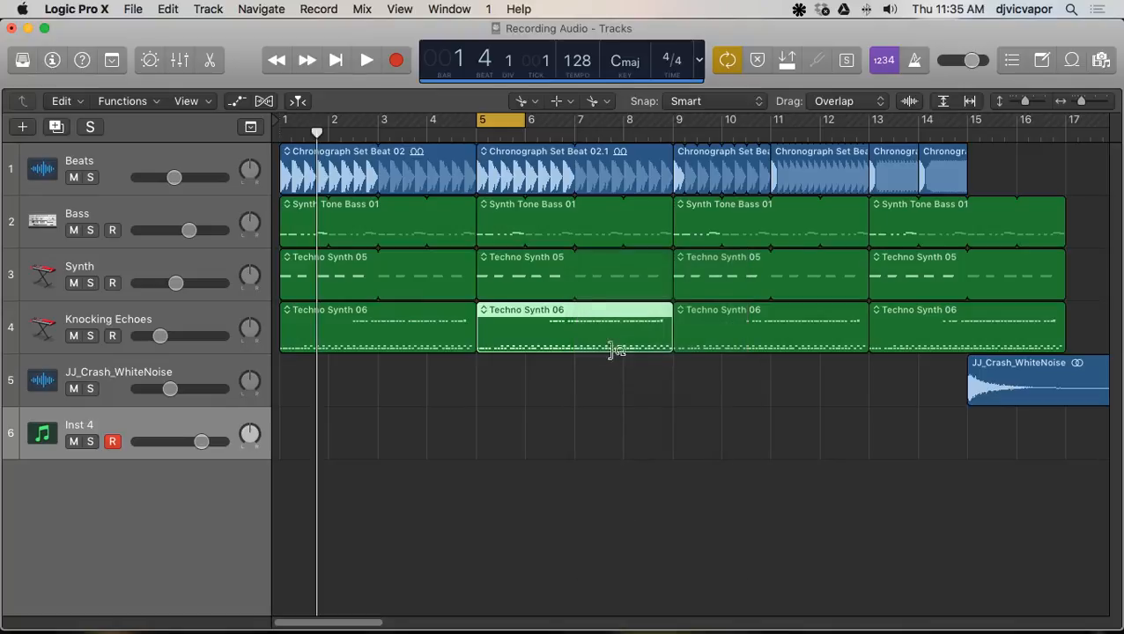
{"action": "left_click", "coordinate": [555, 315]}
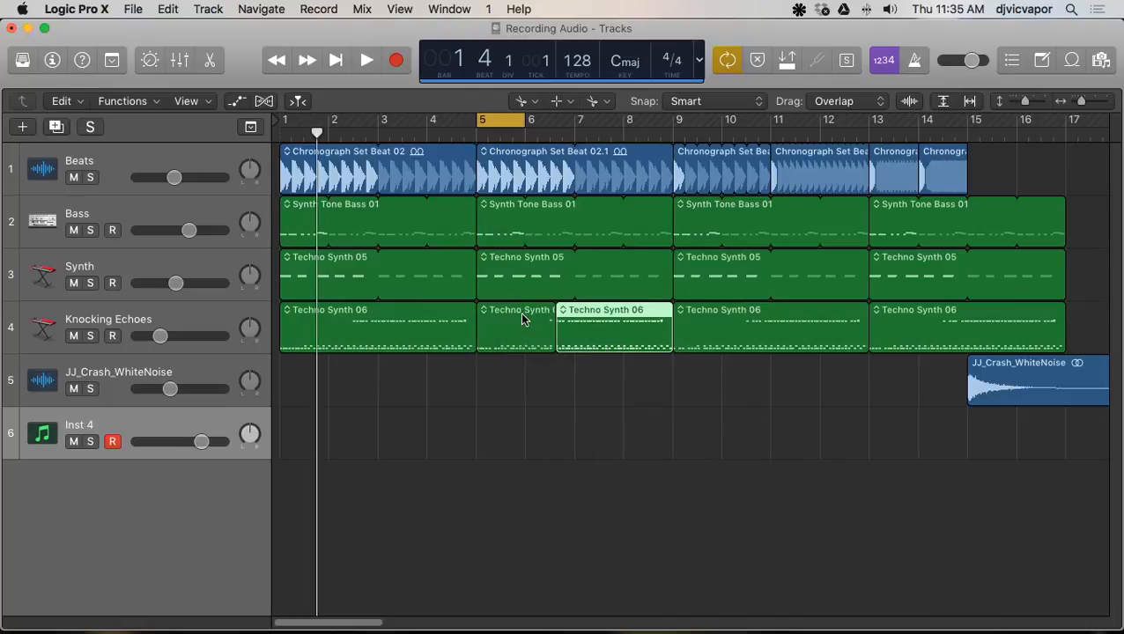
{"action": "left_click", "coordinate": [524, 315]}
{"action": "left_click", "coordinate": [587, 315]}
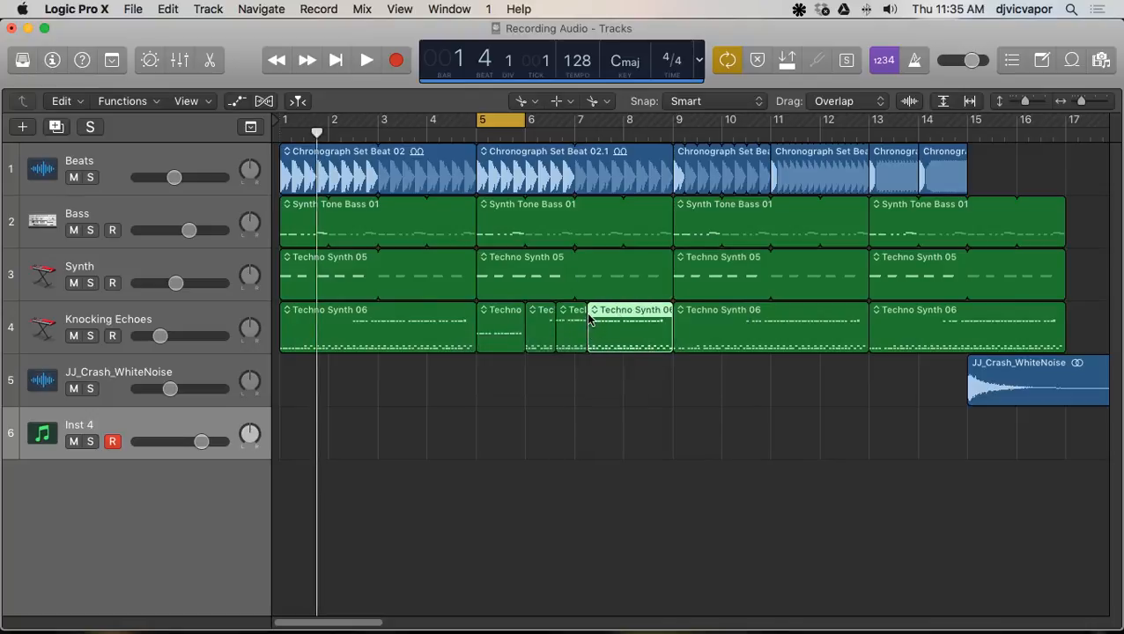
{"action": "key", "text": "super+z"}
{"action": "key", "text": "super+z"}
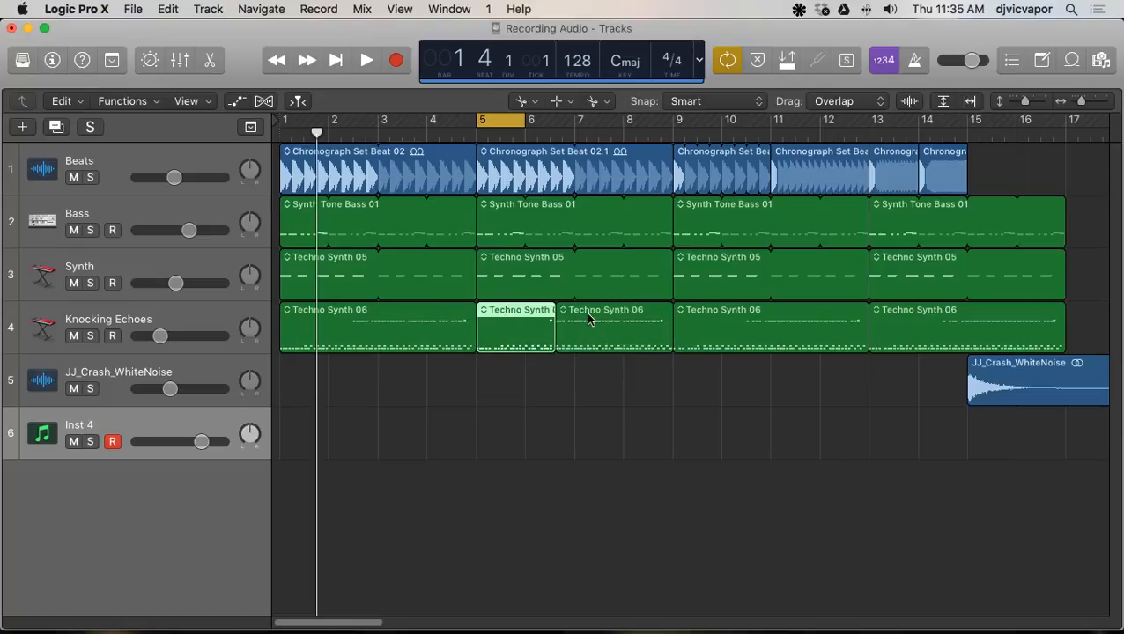
{"action": "key", "text": "super+z"}
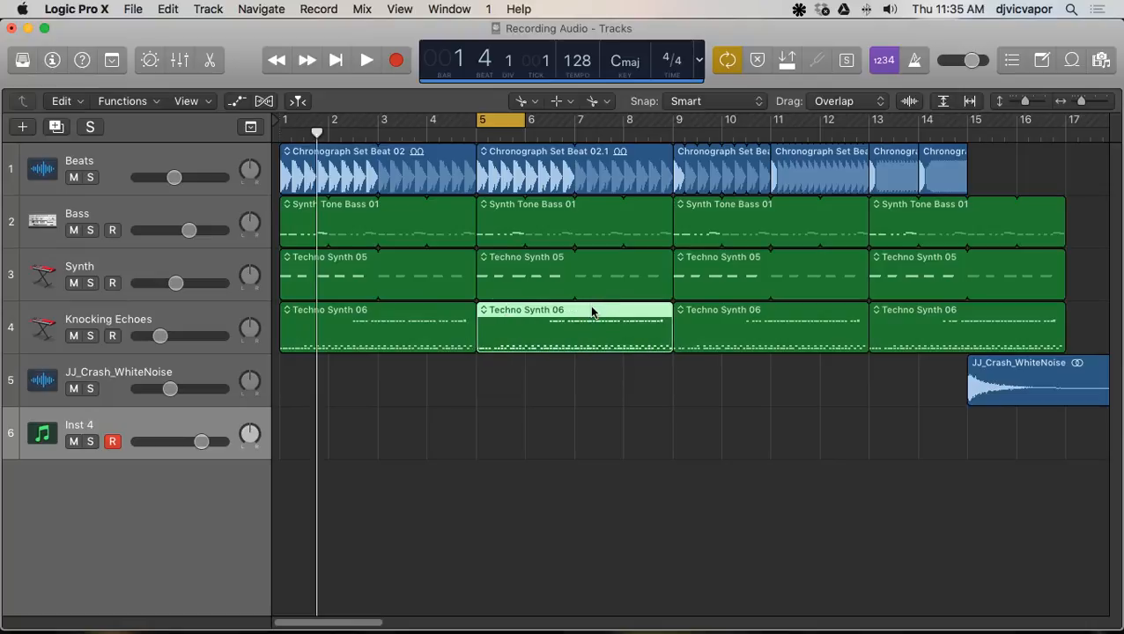
Step: Solo the first Techno Synth 06 region on the Knocking Echoes track with the Solo tool and briefly play the cycle area
{"action": "key", "text": "t"}
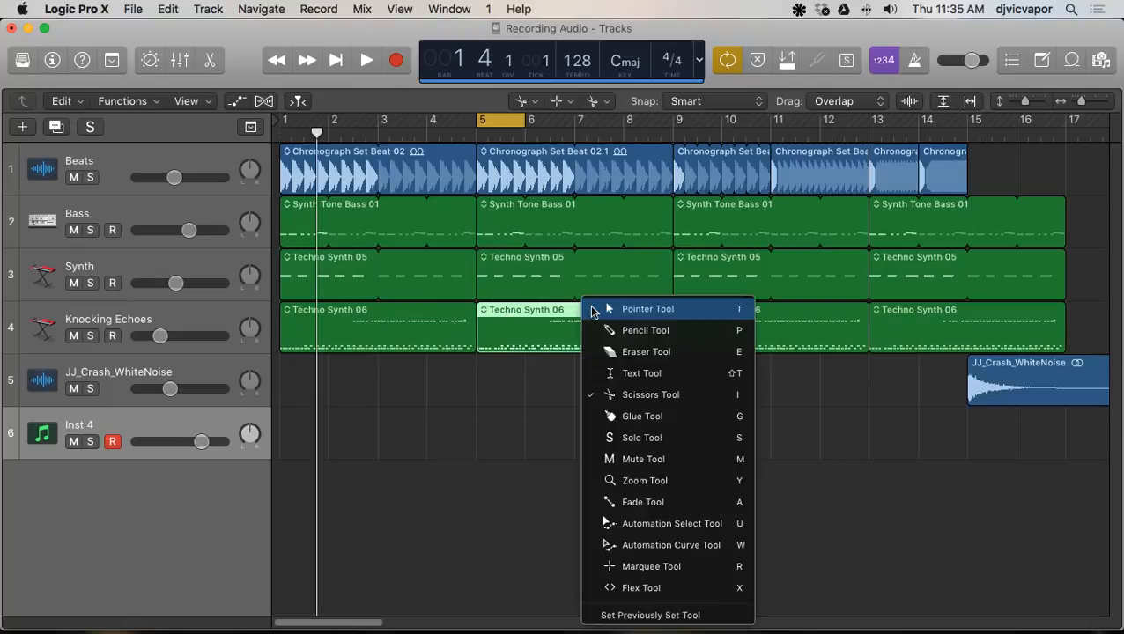
{"action": "left_click", "coordinate": [621, 438]}
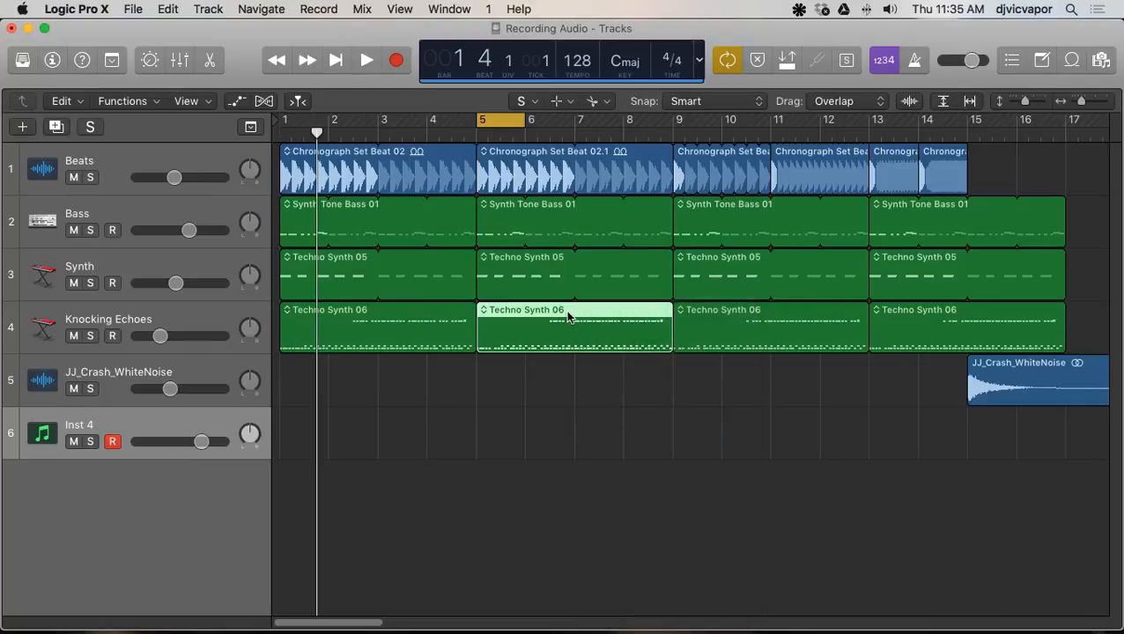
{"action": "left_click", "coordinate": [446, 313]}
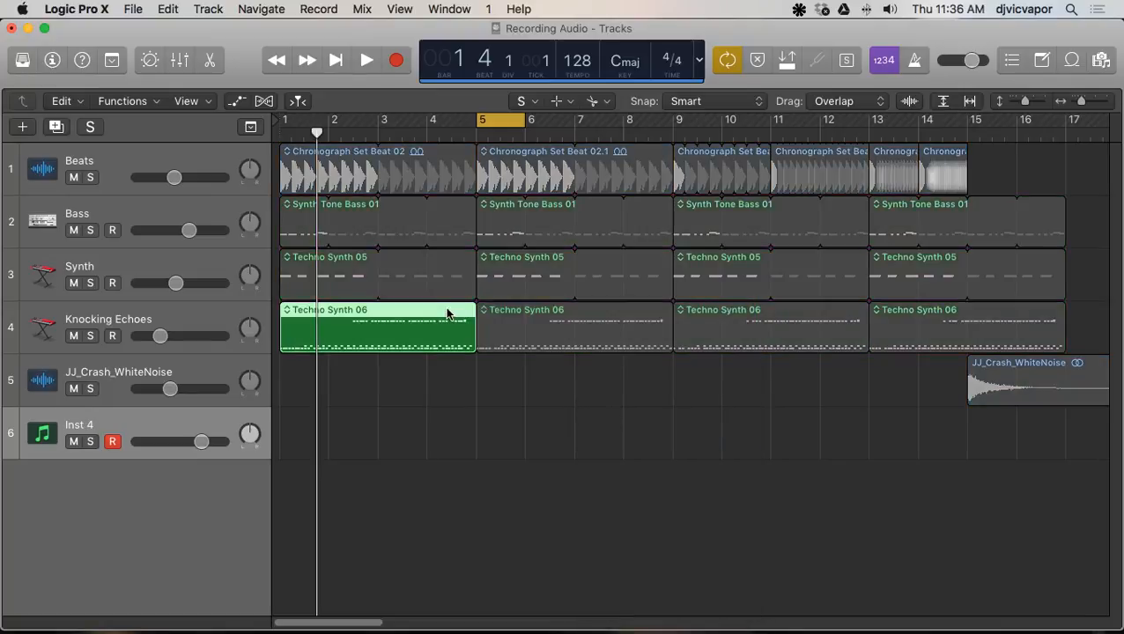
{"action": "key", "text": "space"}
{"action": "key", "text": "space"}
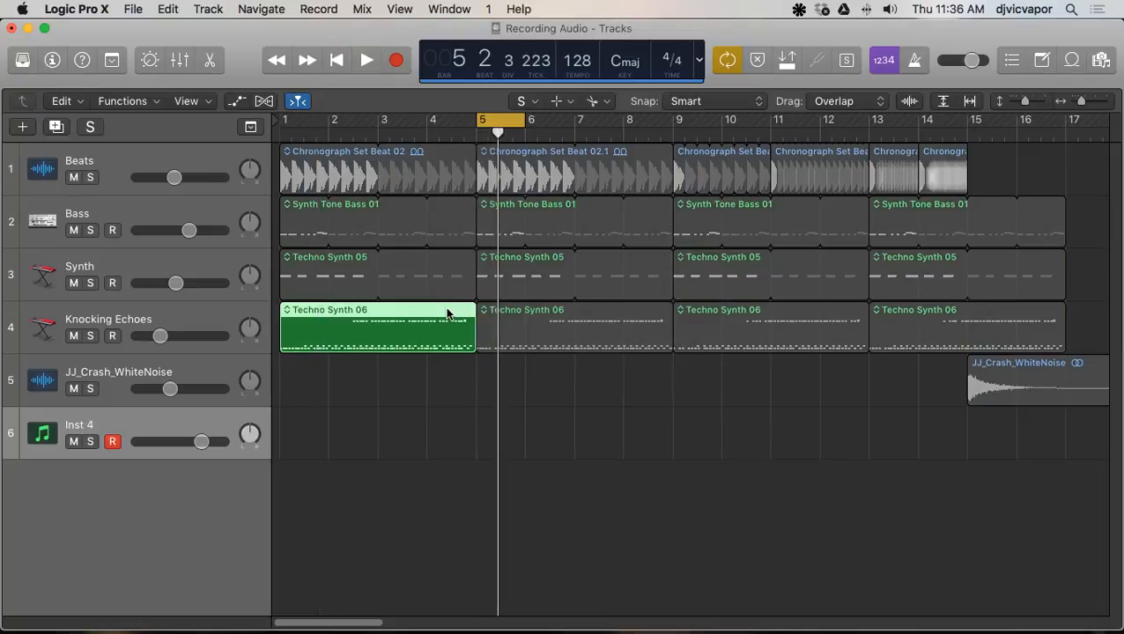
Step: Move the one-bar cycle area to bar 2 and play back the soloed Techno Synth 06 region
{"action": "left_click_drag", "start_coordinate": [493, 123], "coordinate": [348, 132]}
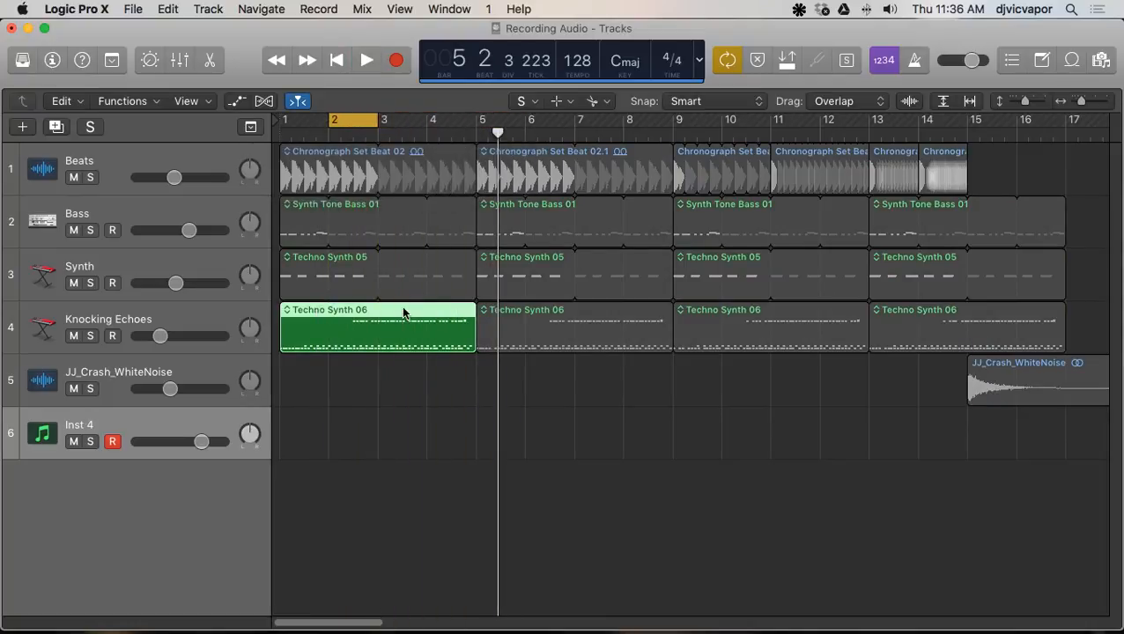
{"action": "key", "text": "space"}
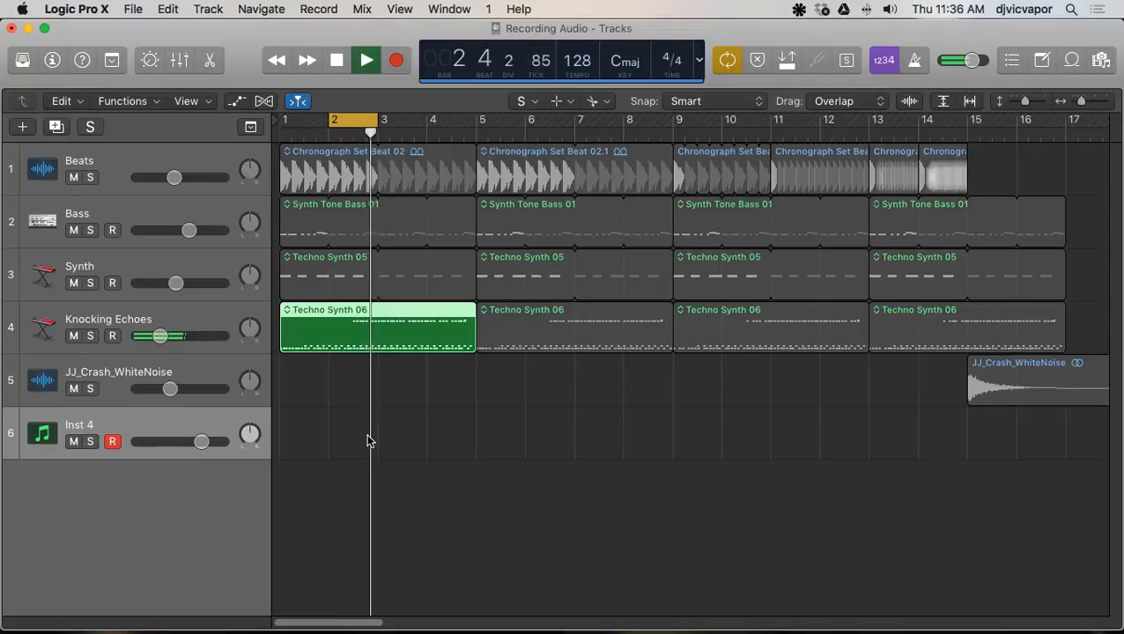
{"action": "key", "text": "space"}
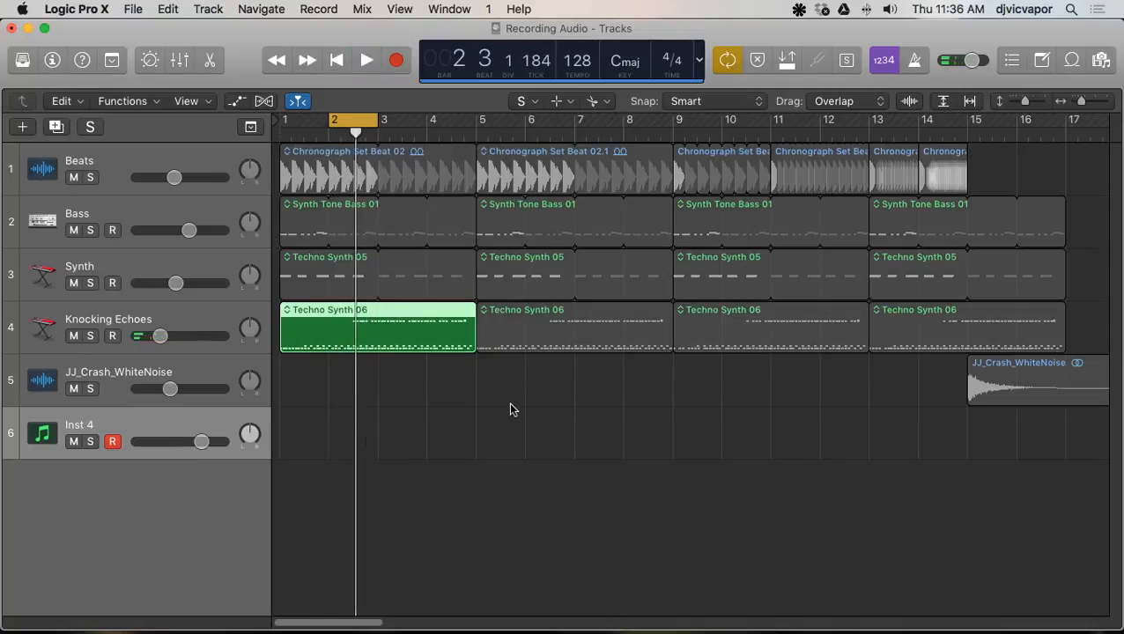
Step: Switch to the Marquee tool and clear the solo from the first Techno Synth 06 region
{"action": "key", "text": "t"}
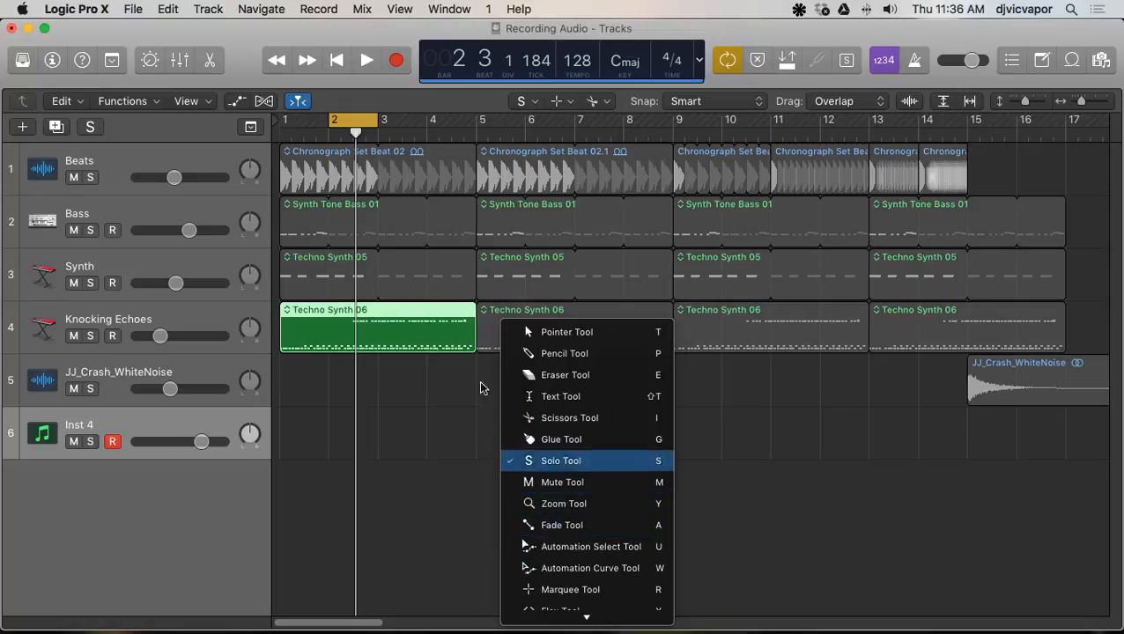
{"action": "scroll", "coordinate": [564, 501], "scroll_direction": "down", "scroll_amount": 1}
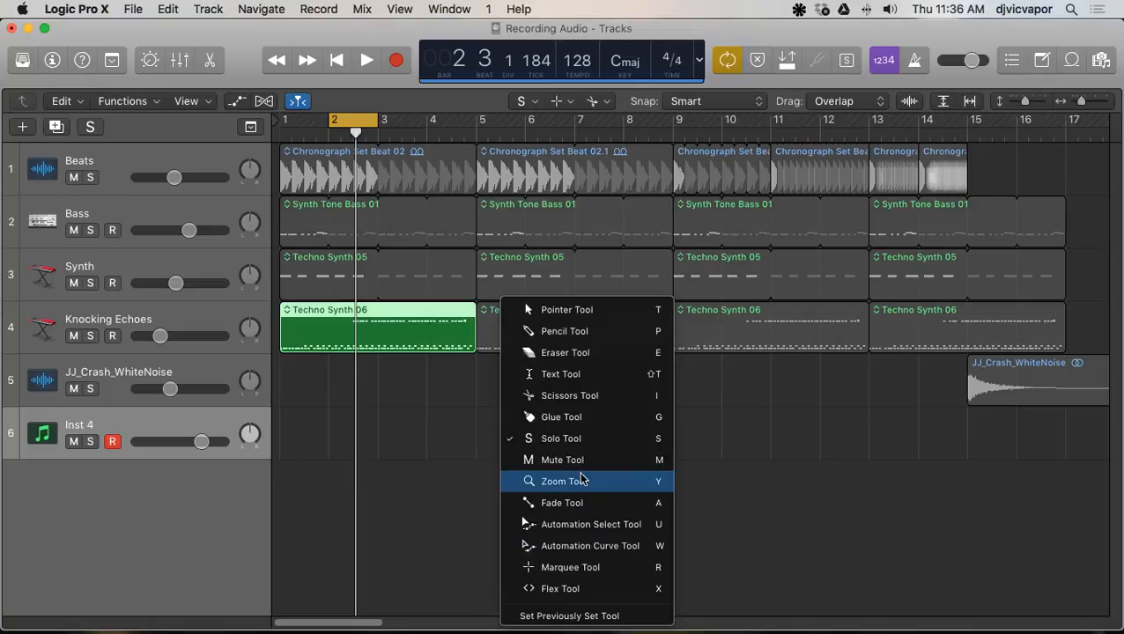
{"action": "left_click", "coordinate": [562, 570]}
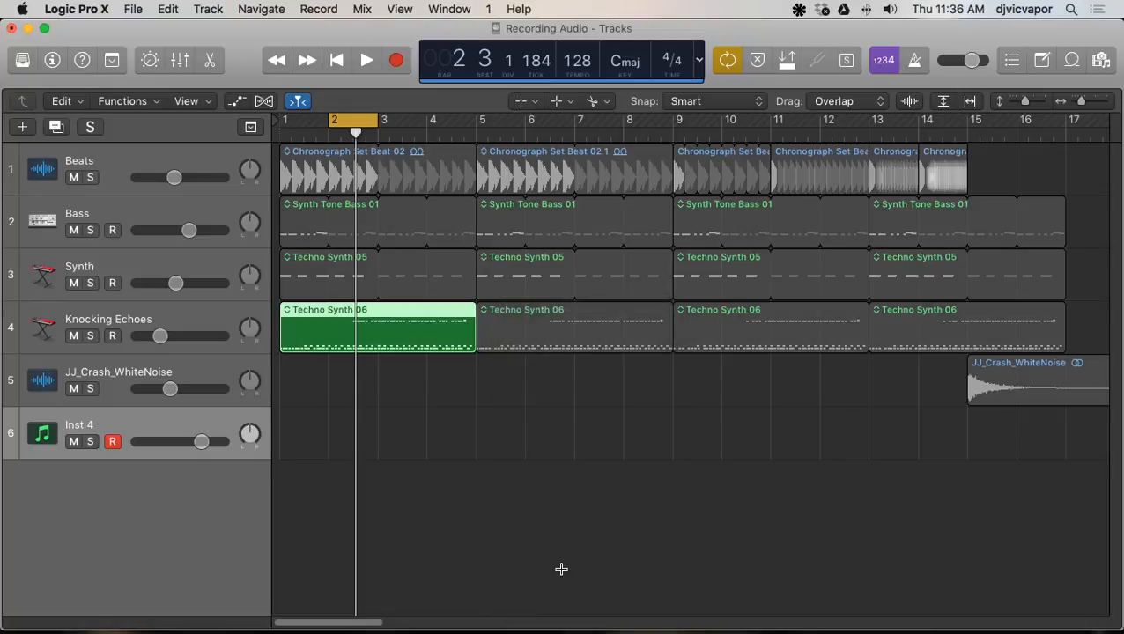
{"action": "left_click", "coordinate": [538, 441]}
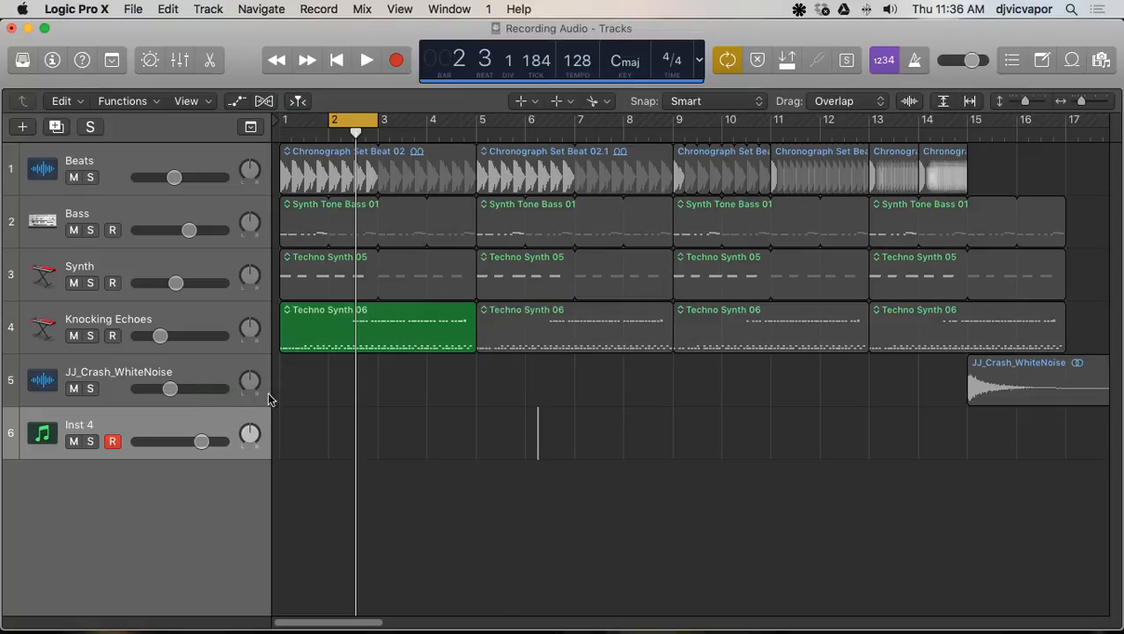
{"action": "key", "text": "super+a"}
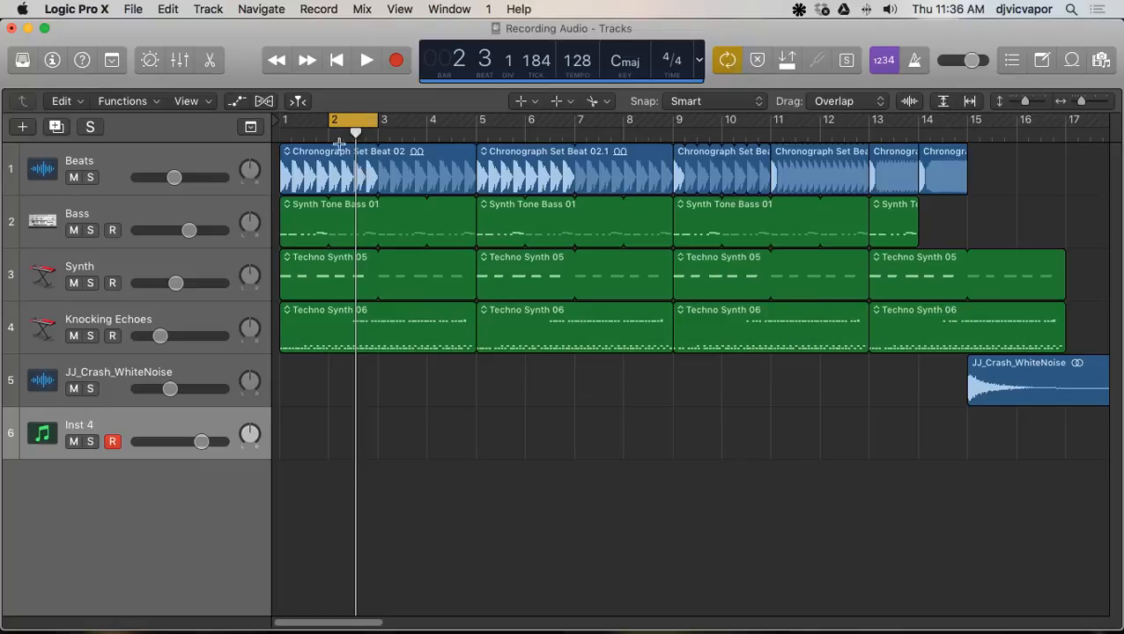
Step: Play the cycle area, and audition a marquee selection from bar 6 to bar 7 in the second Techno Synth 06 region
{"action": "key", "text": "space"}
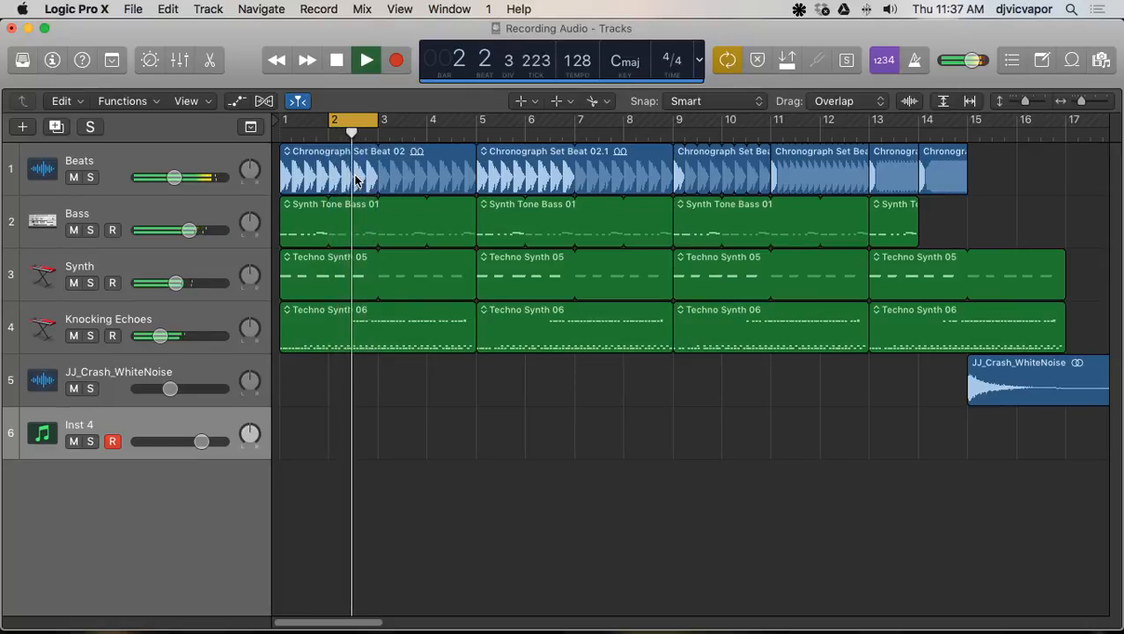
{"action": "key", "text": "space"}
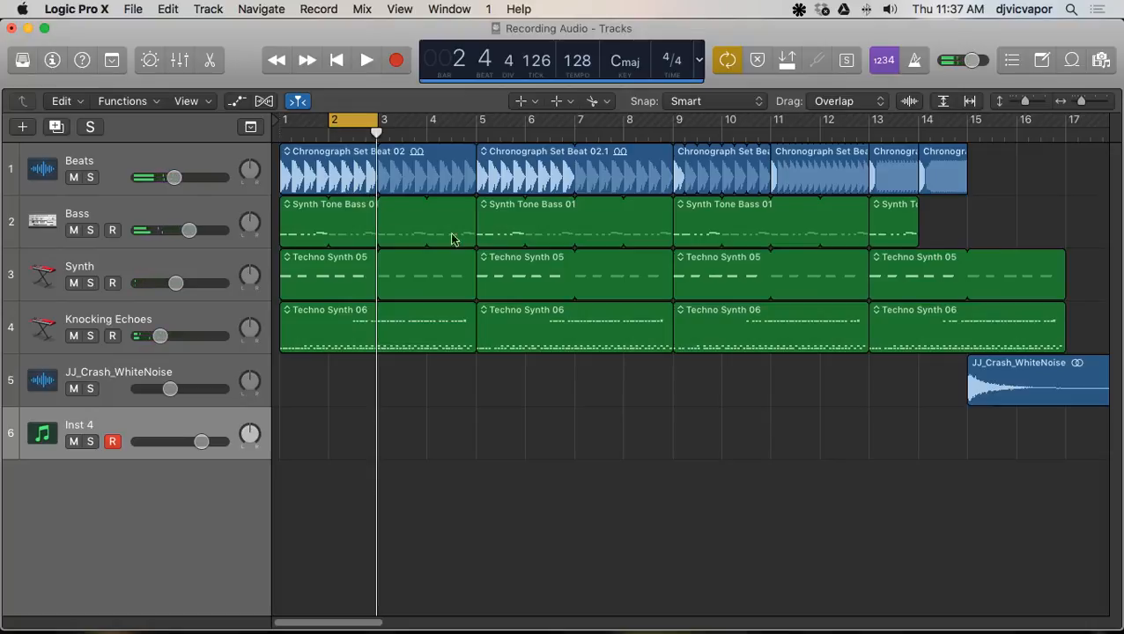
{"action": "left_click", "coordinate": [520, 321]}
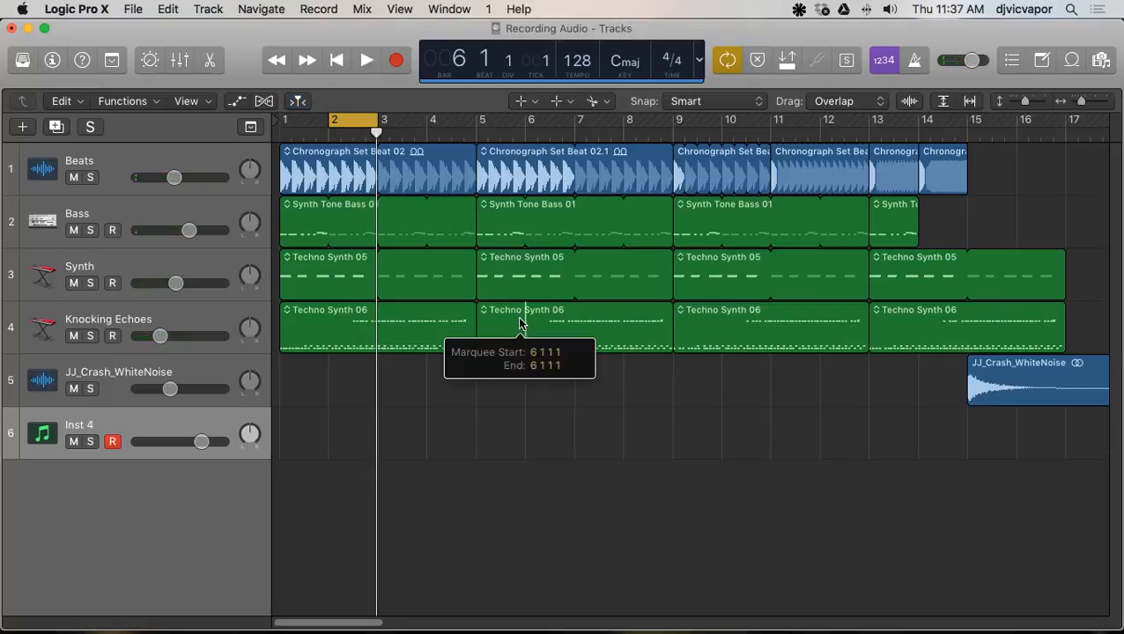
{"action": "left_click_drag", "start_coordinate": [520, 323], "coordinate": [576, 320]}
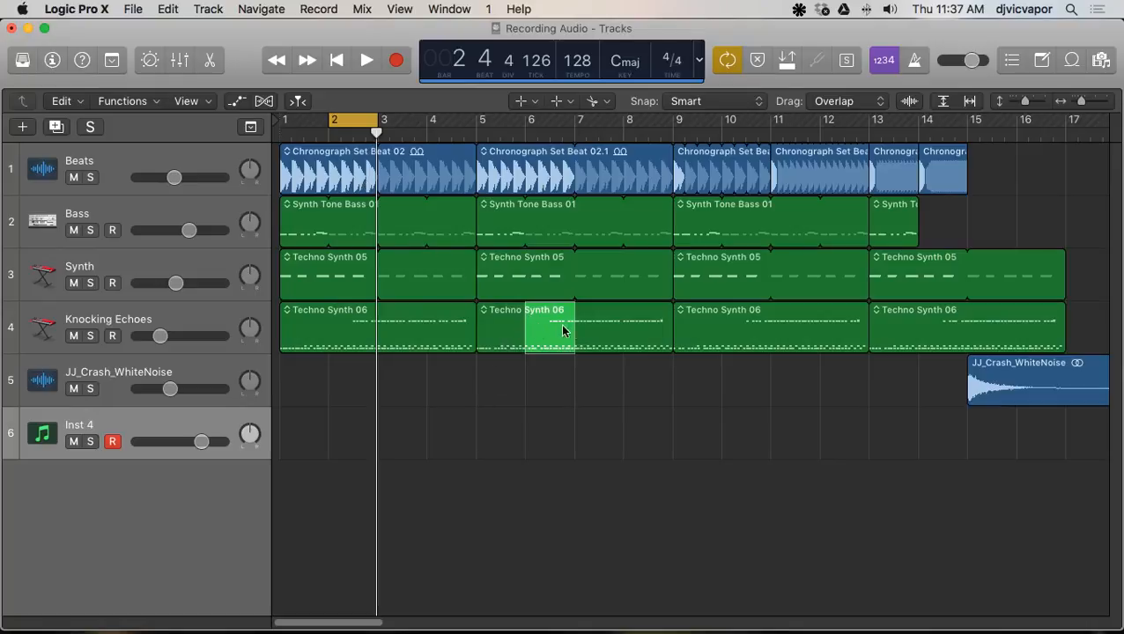
{"action": "key", "text": "space"}
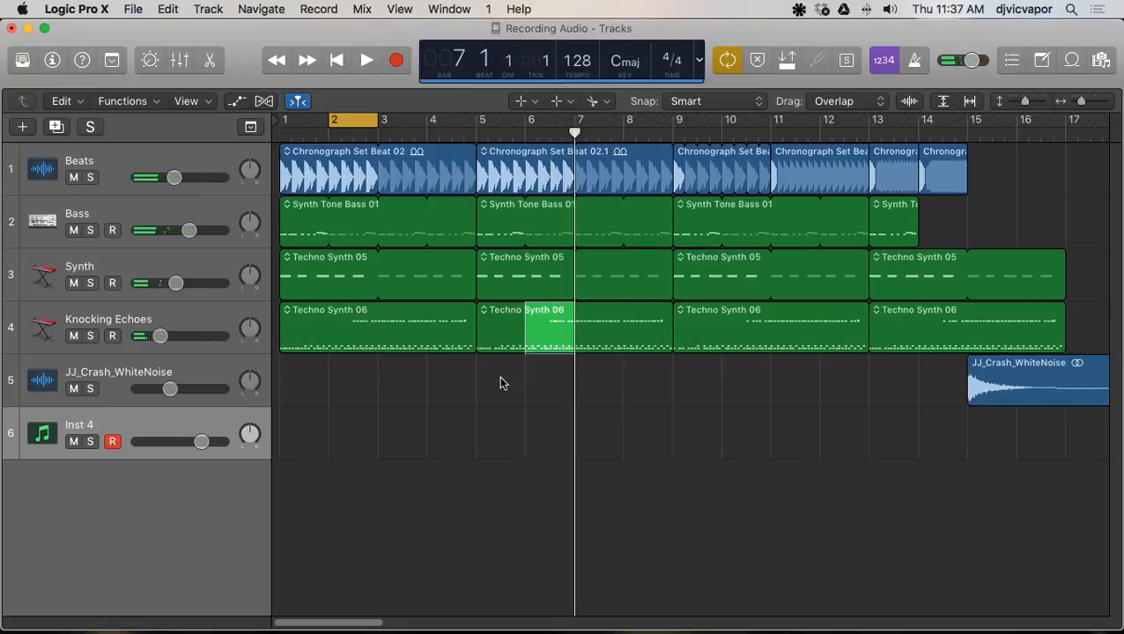
Step: Place the marquee point between bars 7 and 8 in the second Techno Synth 06 region and step it backward and forward
{"action": "left_click", "coordinate": [611, 328]}
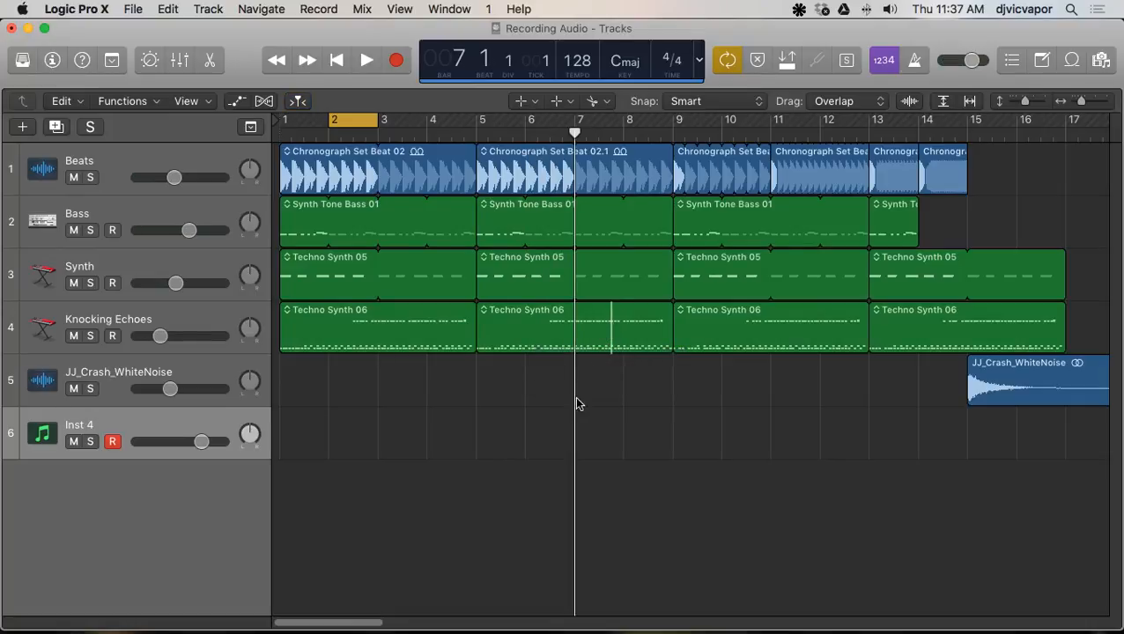
{"action": "key", "text": "Left"}
{"action": "key", "text": "Left"}
{"action": "key", "text": "Left"}
{"action": "key", "text": "Left"}
{"action": "key", "text": "Left"}
{"action": "key", "text": "Left"}
{"action": "key", "text": "Right"}
{"action": "key", "text": "Right"}
{"action": "key", "text": "Right"}
{"action": "key", "text": "Right"}
{"action": "key", "text": "Right"}
{"action": "key", "text": "Right"}
Step: Place the marquee point in the Chronograph Set Beat 02.1 region on the Beats track and step it along the transients in both directions
{"action": "left_click", "coordinate": [552, 177]}
{"action": "key", "text": "Right"}
{"action": "key", "text": "Right"}
{"action": "key", "text": "Right"}
{"action": "key", "text": "Right"}
{"action": "key", "text": "Right"}
{"action": "key", "text": "Right"}
{"action": "key", "text": "Left"}
{"action": "key", "text": "Left"}
{"action": "key", "text": "Left"}
{"action": "key", "text": "Left"}
{"action": "key", "text": "Left"}
{"action": "key", "text": "Left"}
{"action": "key", "text": "Left"}
{"action": "key", "text": "Left"}
{"action": "key", "text": "Left"}
{"action": "key", "text": "Left"}
{"action": "key", "text": "Left"}
{"action": "key", "text": "Left"}
{"action": "key", "text": "Left"}
{"action": "key", "text": "Left"}
Step: Extend the start of the marquee selection on the Chronograph Set Beat 02.1 region backward to about the middle of bar 5
{"action": "key", "text": "shift+Left"}
{"action": "key", "text": "shift+Left"}
{"action": "key", "text": "shift+Left"}
{"action": "key", "text": "shift+Left"}
{"action": "key", "text": "shift+Left"}
{"action": "key", "text": "shift+Left"}
{"action": "key", "text": "shift+Left"}
{"action": "key", "text": "shift+Left"}
{"action": "key", "text": "shift+Left"}
{"action": "key", "text": "shift+Left"}
{"action": "key", "text": "shift+Left"}
{"action": "key", "text": "shift+Left"}
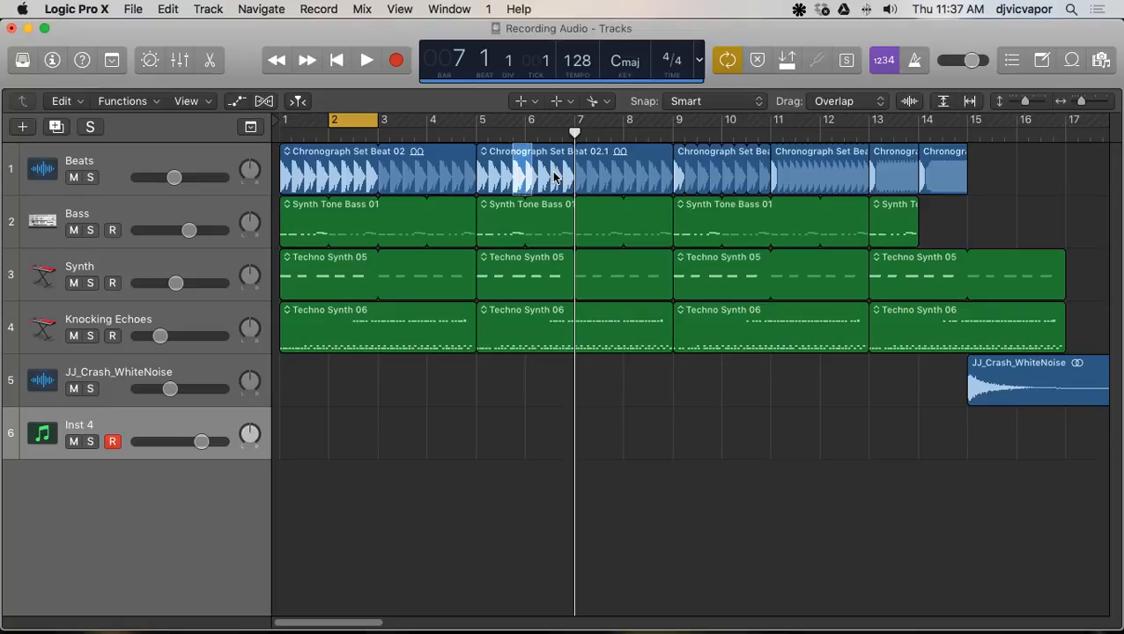
{"action": "key", "text": "shift+Left"}
{"action": "key", "text": "shift+Left"}
{"action": "key", "text": "shift+Left"}
{"action": "key", "text": "shift+Left"}
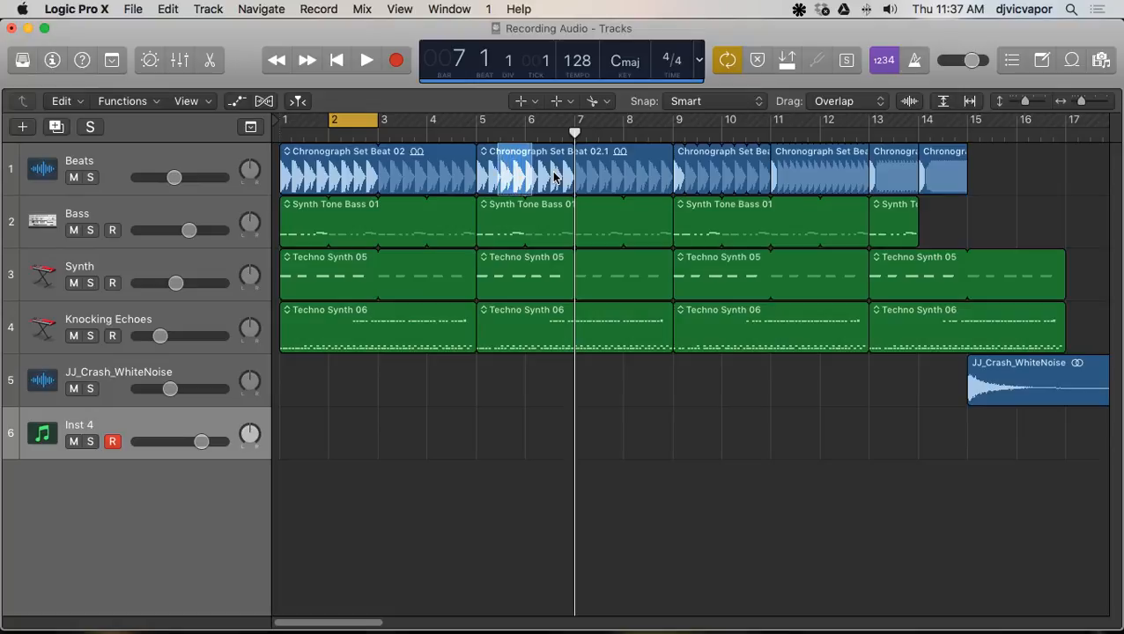
Step: Shrink the marquee selection on the Chronograph Set Beat 02.1 region by moving its start forward to just after bar 6
{"action": "key", "text": "shift+Right"}
{"action": "key", "text": "shift+Right"}
{"action": "key", "text": "shift+Right"}
{"action": "key", "text": "shift+Right"}
{"action": "key", "text": "shift+Right"}
{"action": "key", "text": "shift+Right"}
{"action": "key", "text": "shift+Right"}
{"action": "key", "text": "shift+Right"}
{"action": "key", "text": "shift+Right"}
{"action": "key", "text": "shift+Right"}
{"action": "key", "text": "shift+Right"}
{"action": "key", "text": "shift+Right"}
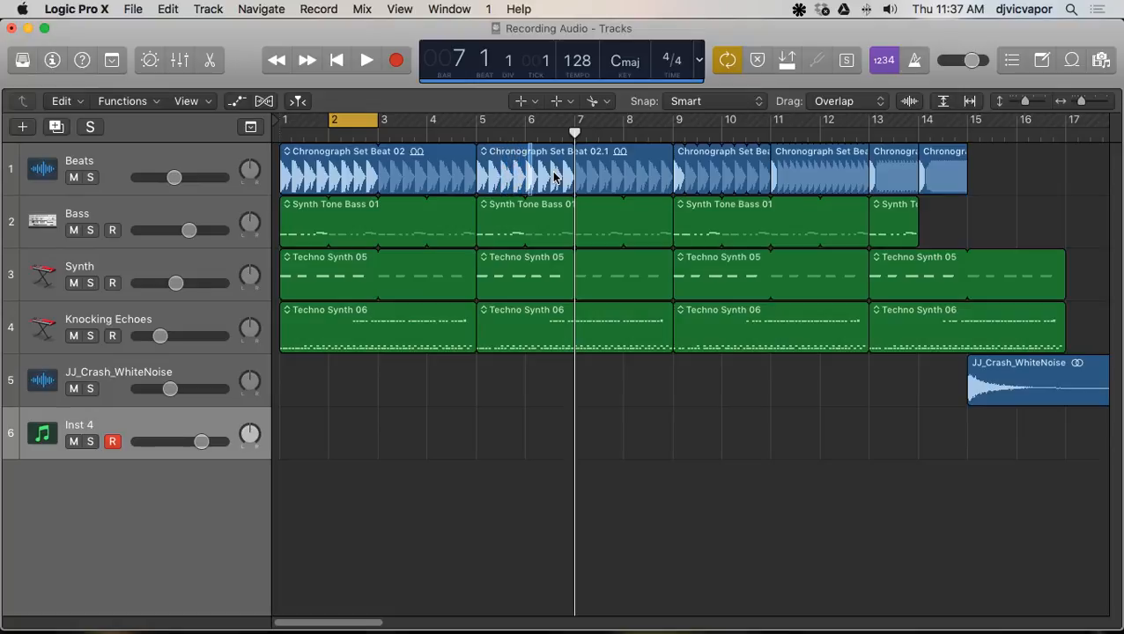
{"action": "key", "text": "shift+Right"}
{"action": "key", "text": "shift+Right"}
Step: Place the marquee point at bar 8, beat 3 in the second Techno Synth 06 region and switch back to the Pointer tool
{"action": "mouse_move", "coordinate": [1073, 330]}
{"action": "left_mouse_down"}
{"action": "mouse_move", "coordinate": [1076, 317]}
{"action": "mouse_move", "coordinate": [947, 269]}
{"action": "mouse_move", "coordinate": [686, 289]}
{"action": "mouse_move", "coordinate": [951, 274]}
{"action": "mouse_move", "coordinate": [1064, 233]}
{"action": "mouse_move", "coordinate": [1080, 276]}
{"action": "mouse_move", "coordinate": [1067, 348]}
{"action": "left_mouse_up"}
{"action": "left_click", "coordinate": [648, 333]}
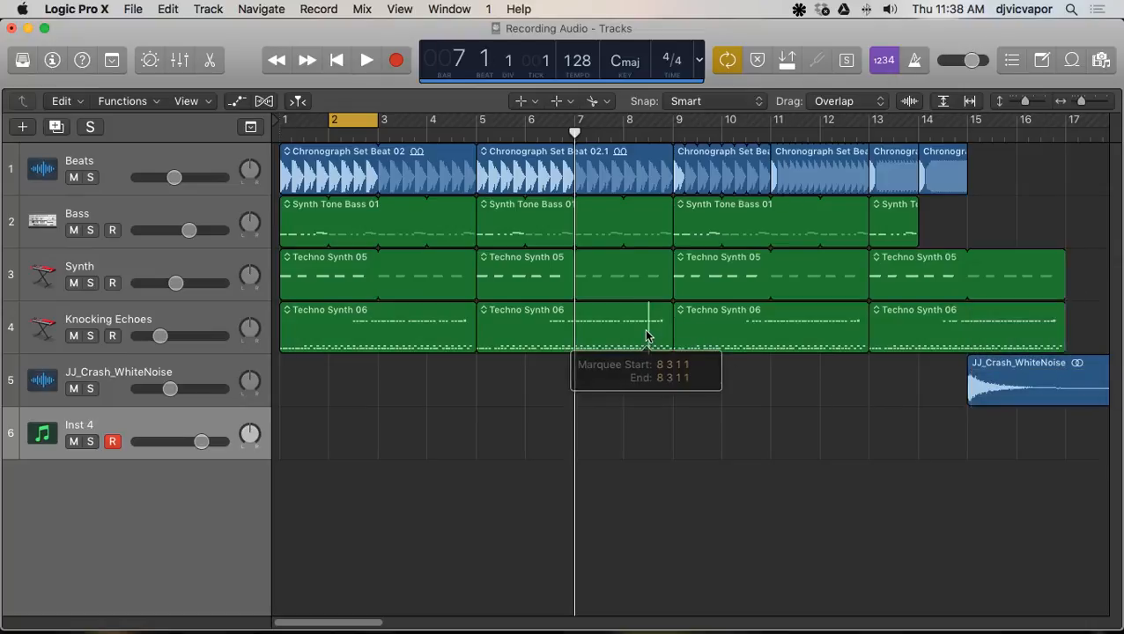
{"action": "key", "text": "t"}
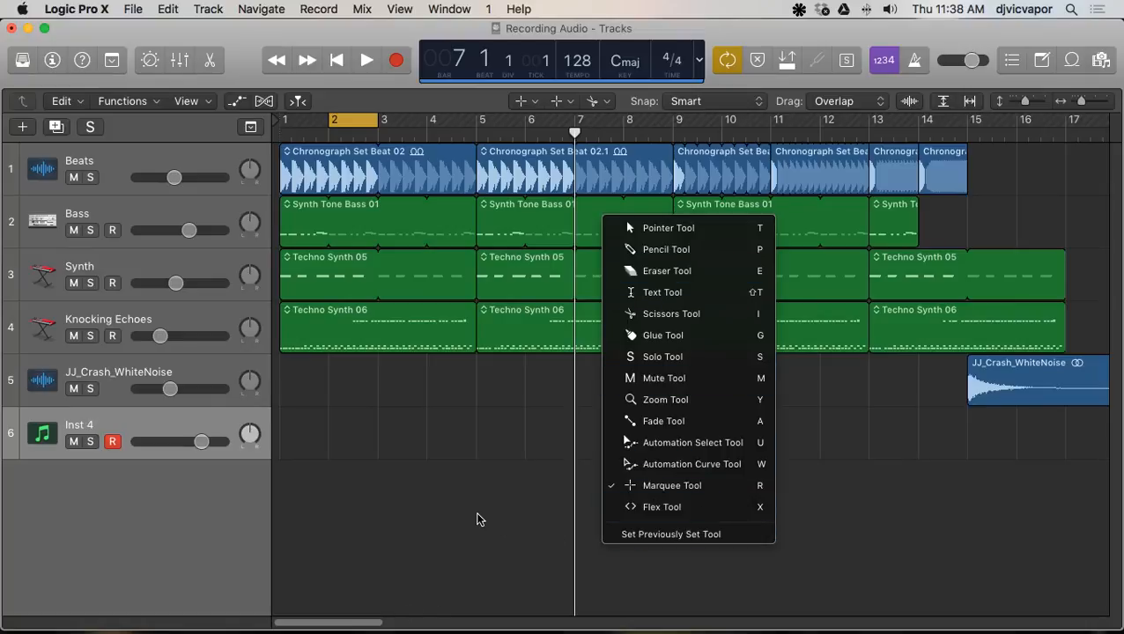
{"action": "key", "text": "t"}
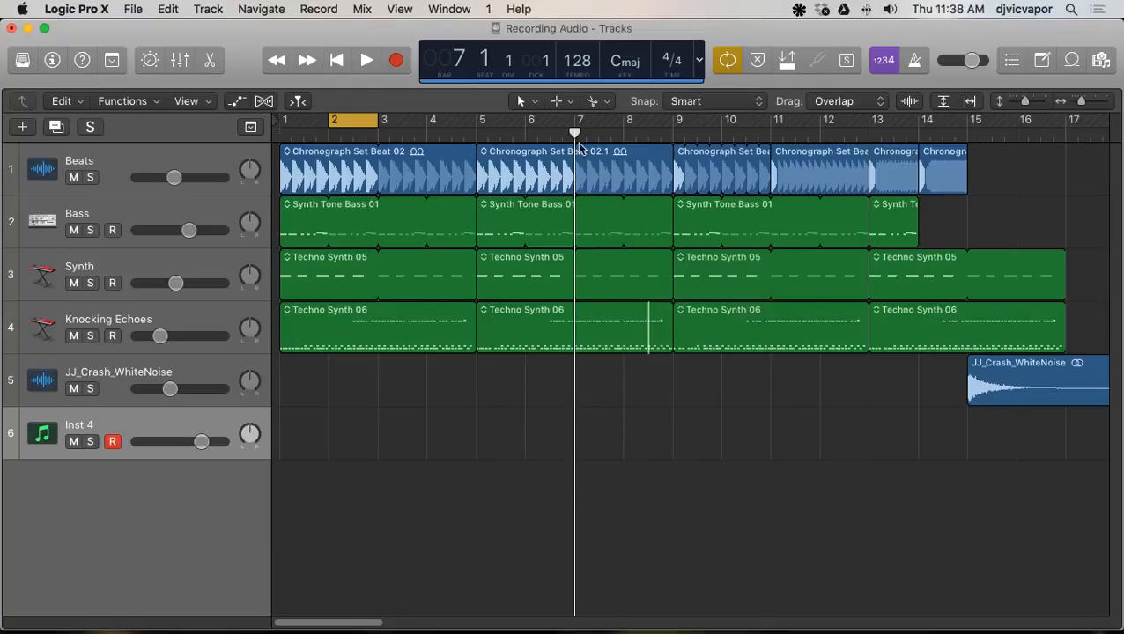
Step: Examine the tools that can be assigned to each of the three mouse tool slots without changing any assignment
{"action": "left_click", "coordinate": [537, 103]}
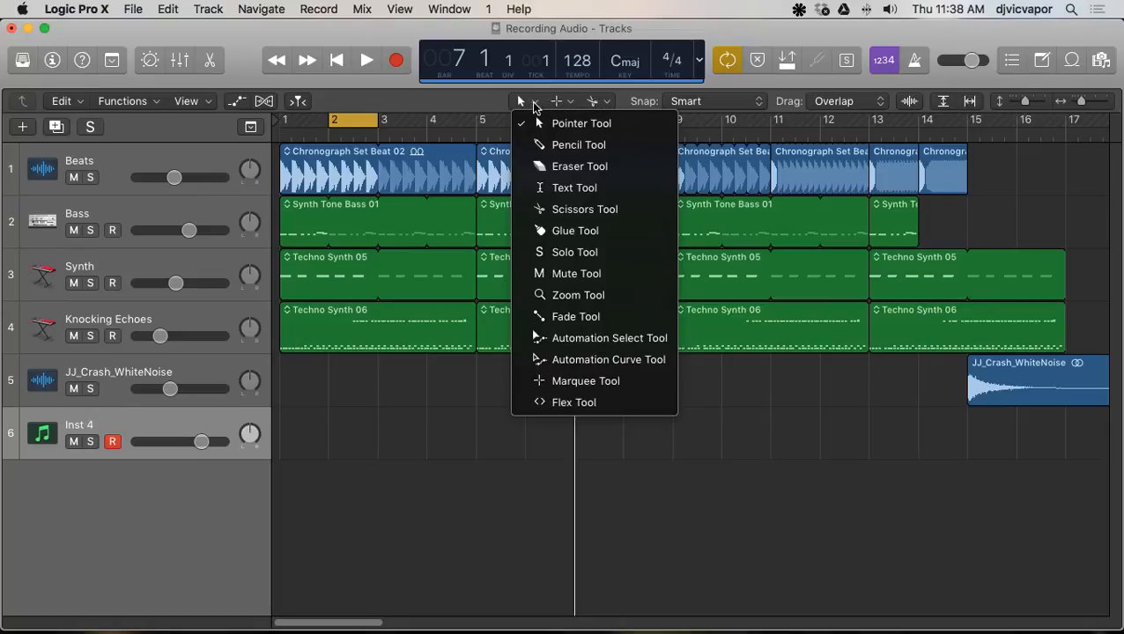
{"action": "left_click", "coordinate": [603, 104]}
{"action": "left_click", "coordinate": [603, 104]}
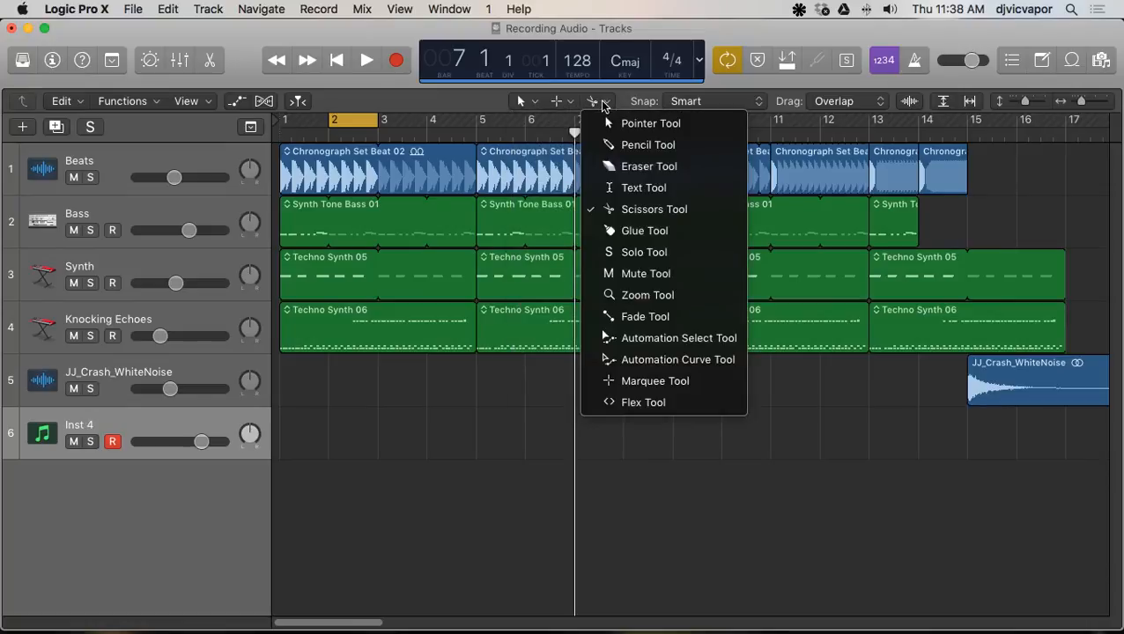
{"action": "left_click", "coordinate": [544, 103]}
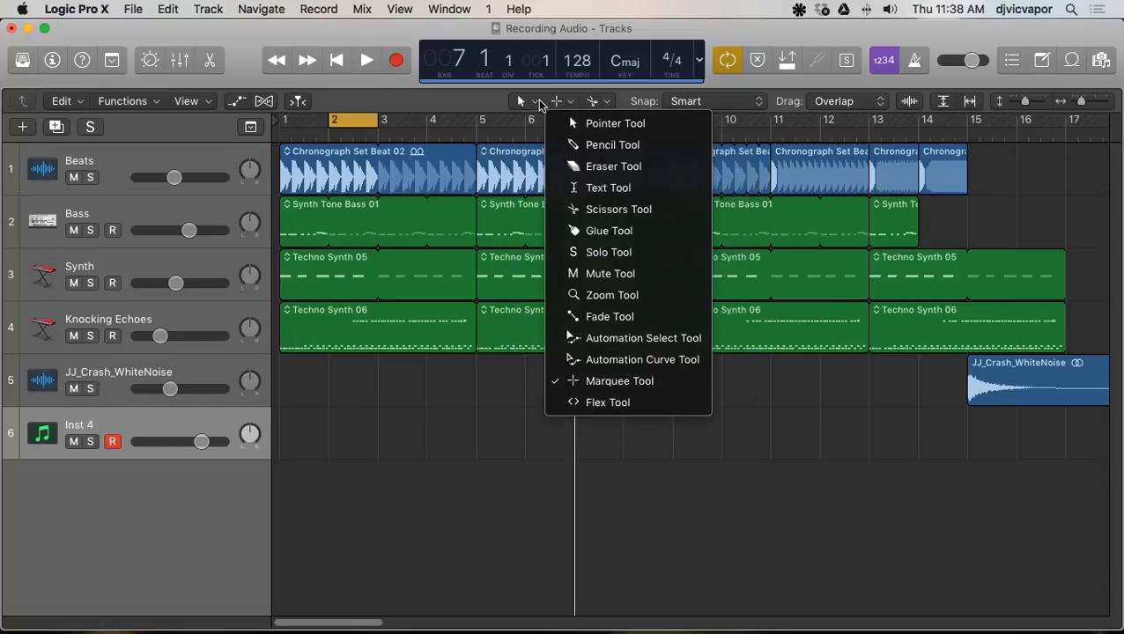
{"action": "left_click", "coordinate": [532, 102]}
{"action": "left_click", "coordinate": [532, 102]}
{"action": "left_click", "coordinate": [493, 107]}
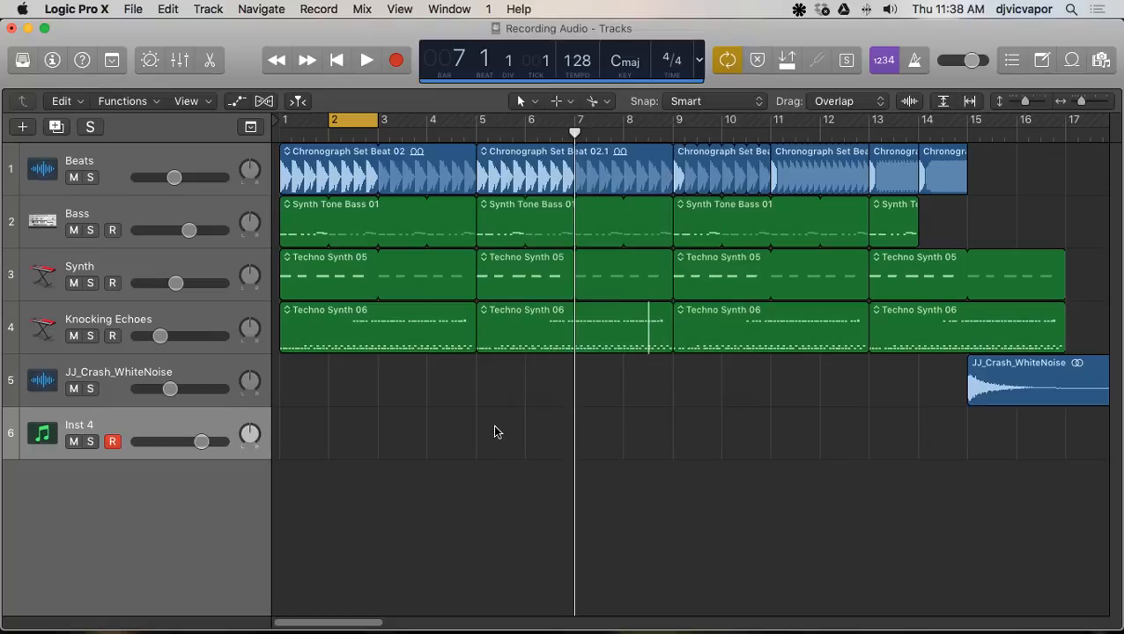
{"action": "key", "text": "ctrl+Up"}
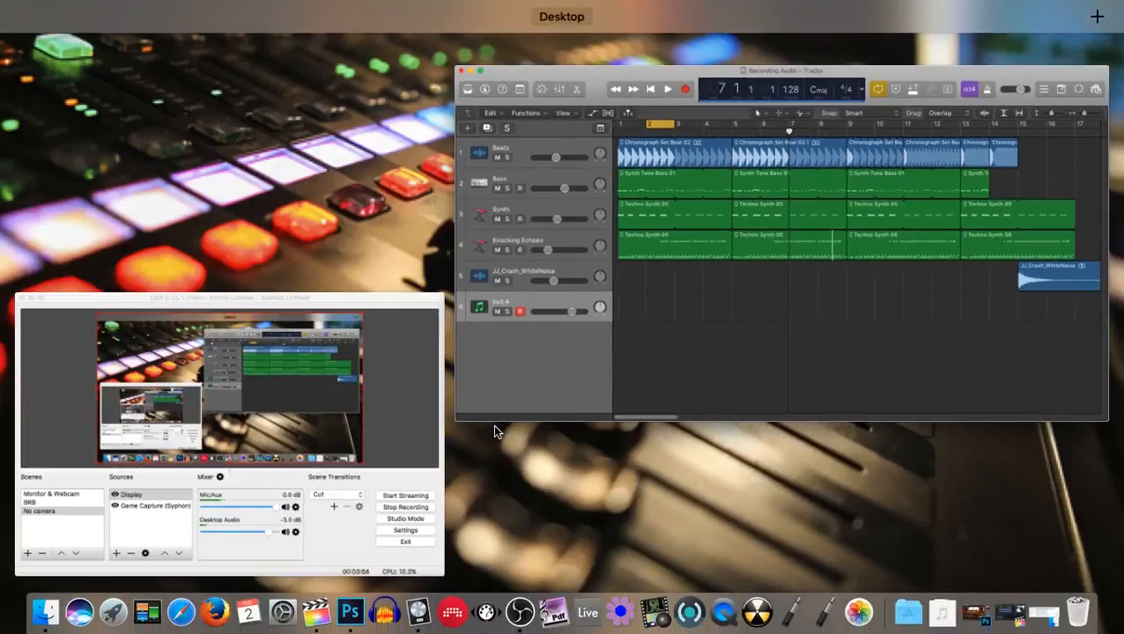